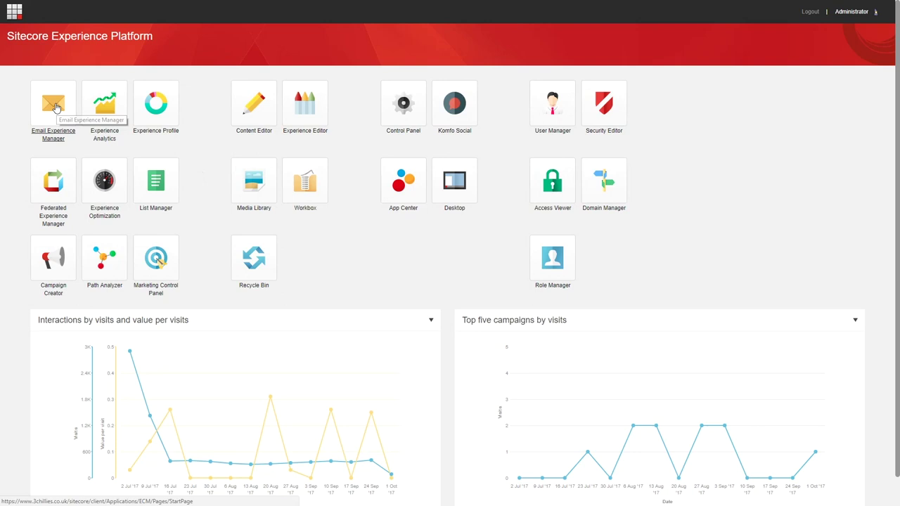
Open the Trial Newsletter draft in Email Experience Manager and show its message content
left_click(54, 104)
left_click(33, 107)
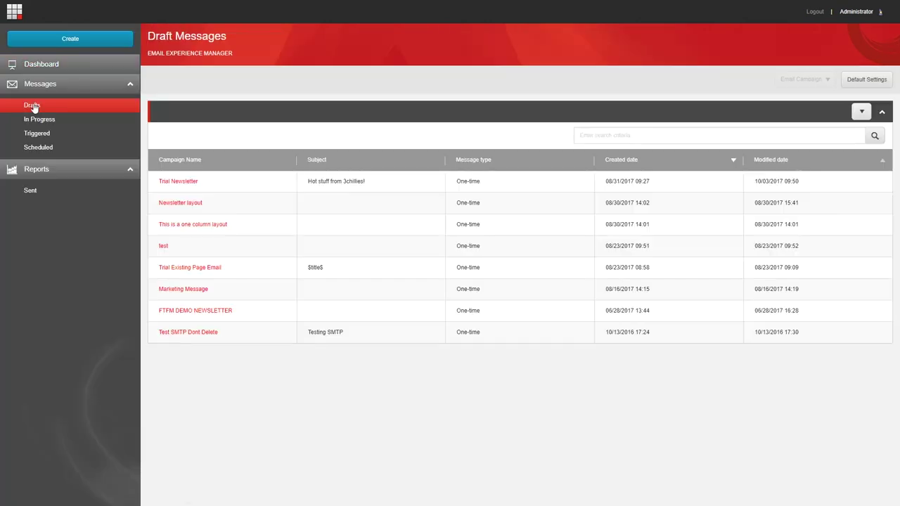
left_click(165, 182)
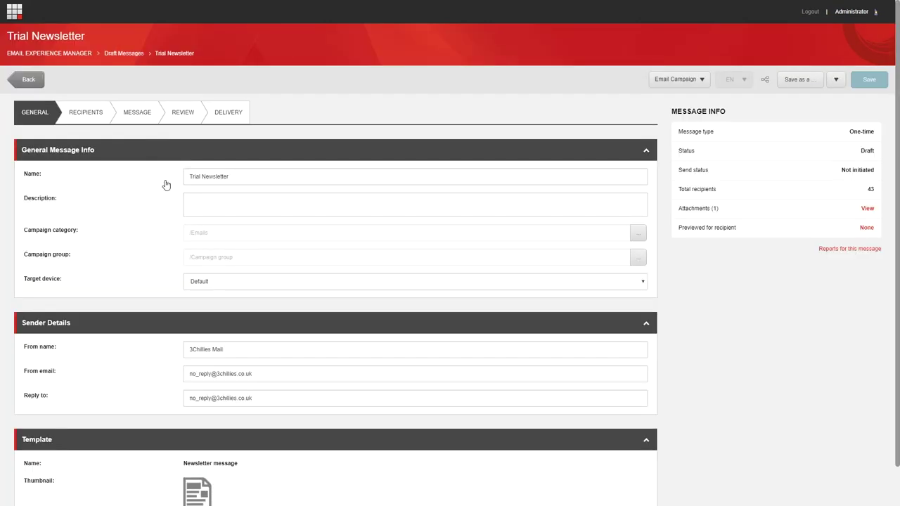
left_click(142, 120)
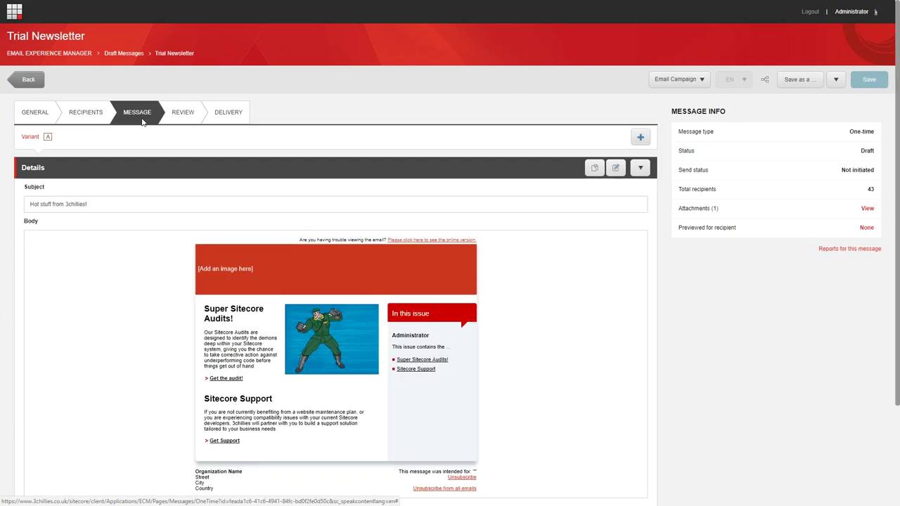
Examine the personalization settings of the Sidebar Auto Overview component in the email body, leaving them unchanged
scroll(131, 307, "down", 1)
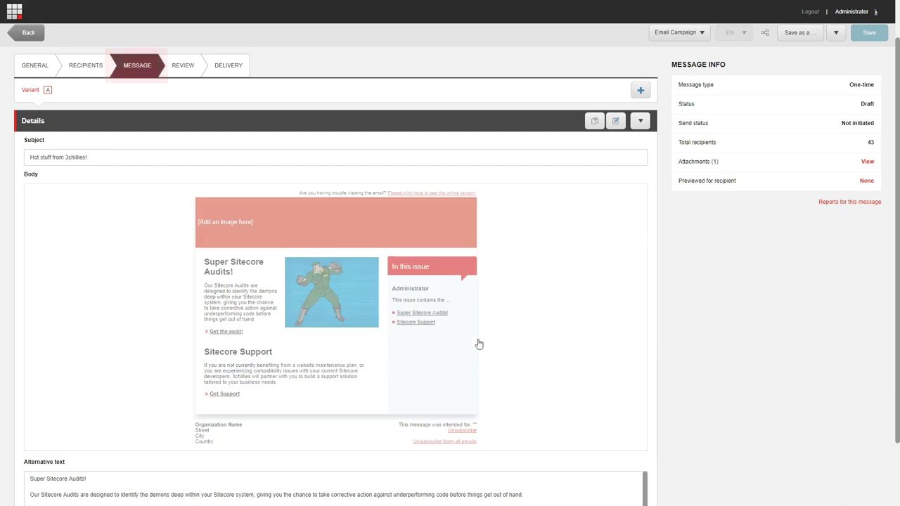
left_click(453, 336)
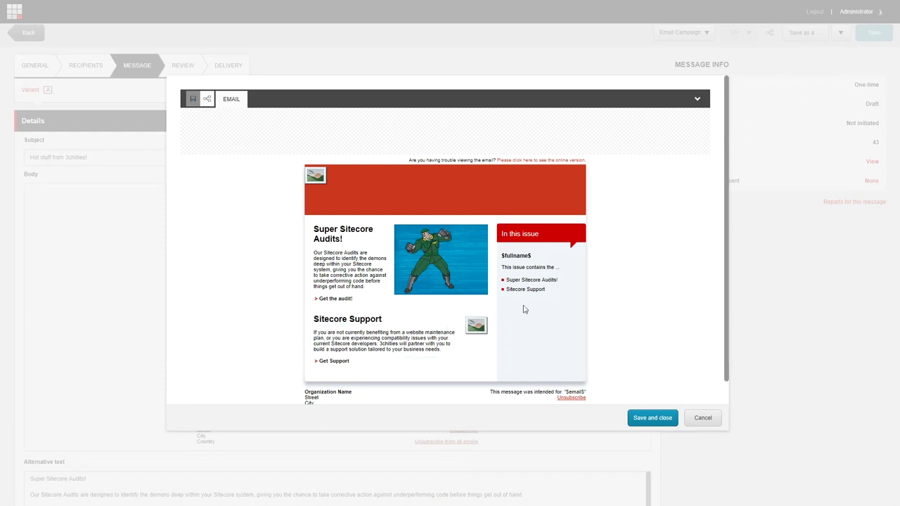
left_click(553, 257)
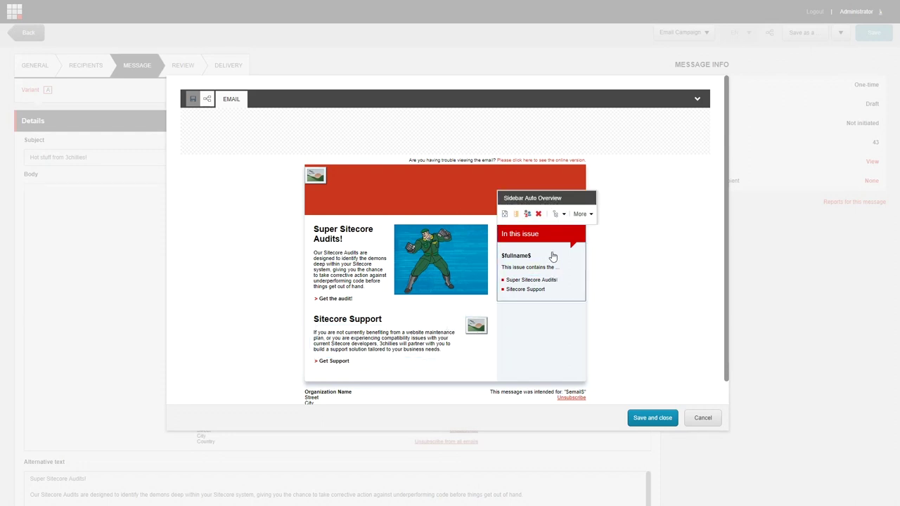
left_click(528, 215)
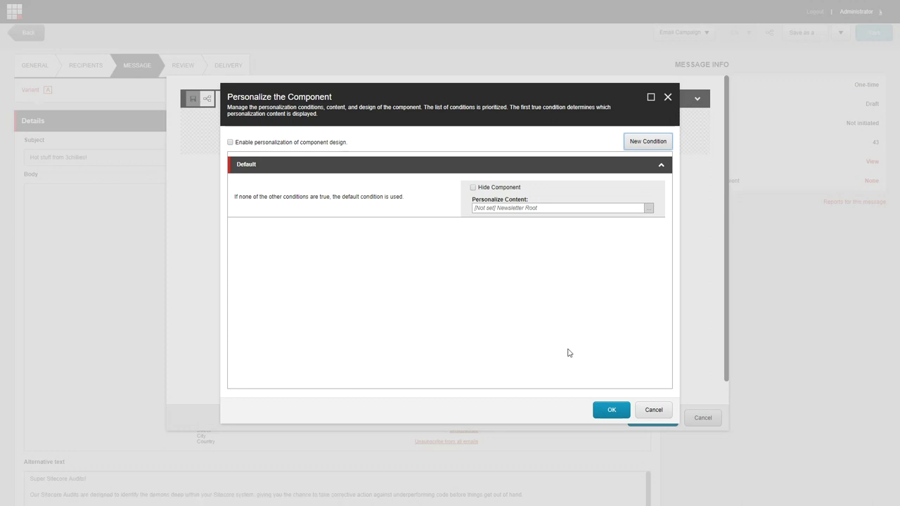
left_click(652, 413)
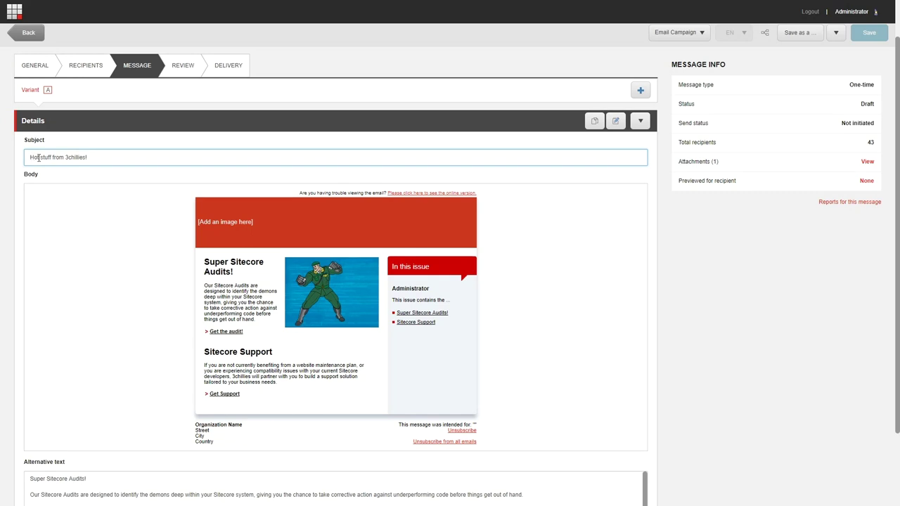
Insert the Firstname token at the start of the newsletter's subject
left_click(642, 128)
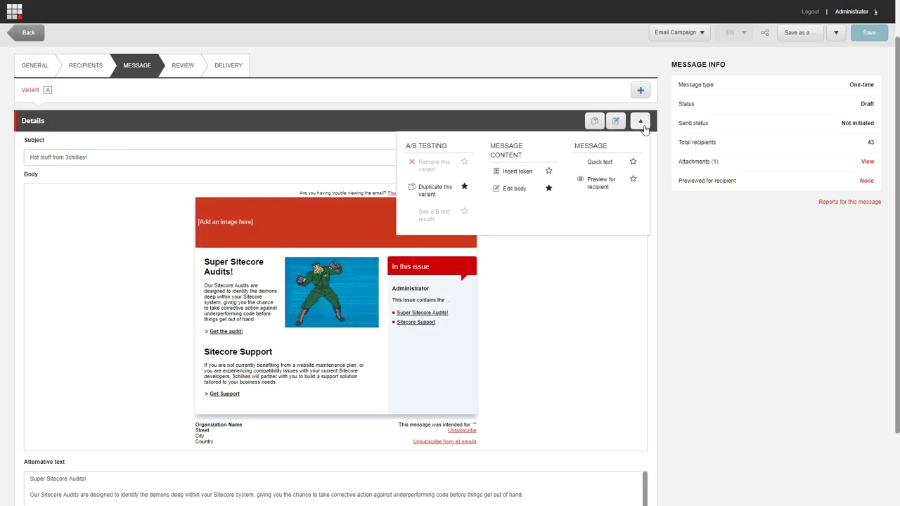
left_click(518, 172)
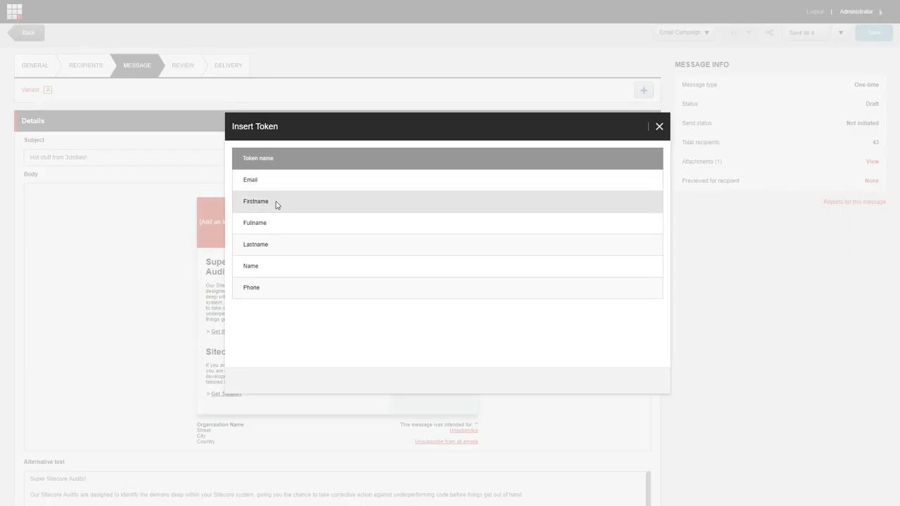
left_click(277, 202)
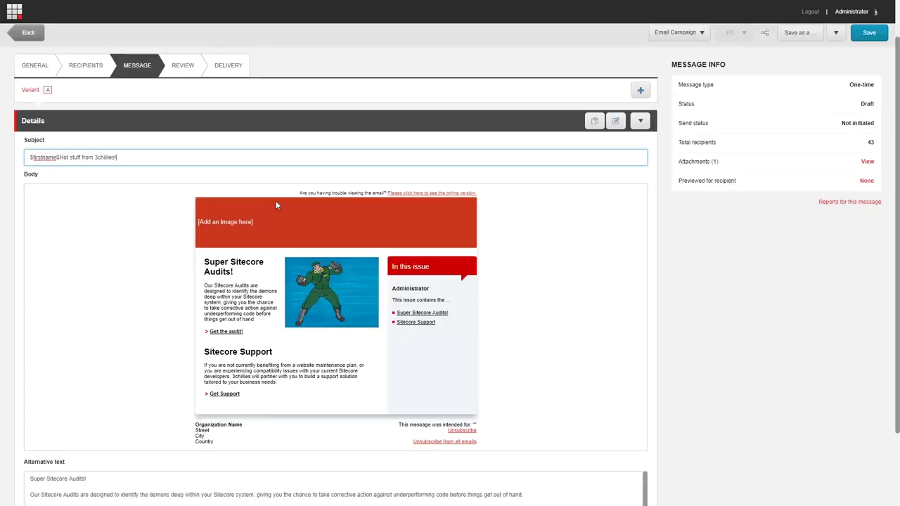
Complete the subject as "Hi $firstname$, Here is some hot stuff from 3chillies!" and save the message
type("Here is some")
key("Delete")
type("h")
left_click(30, 158)
type("Hi")
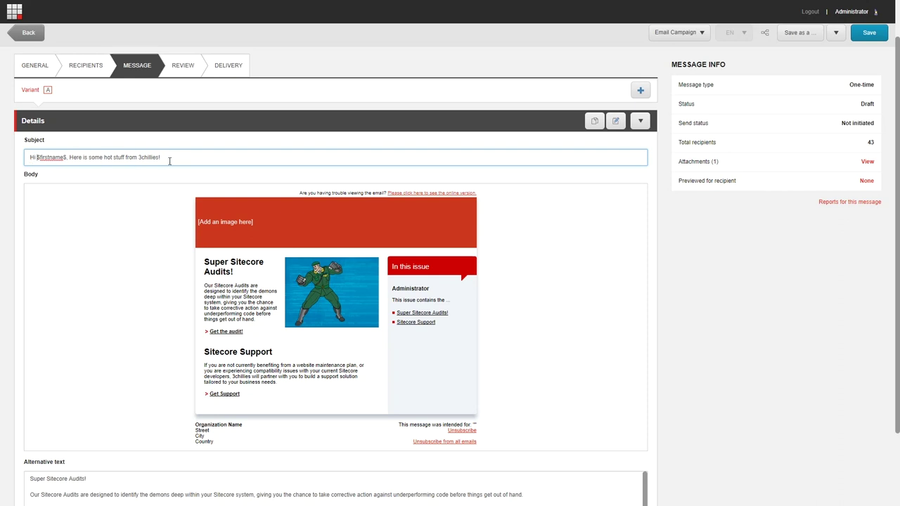
scroll(712, 237, "up", 1)
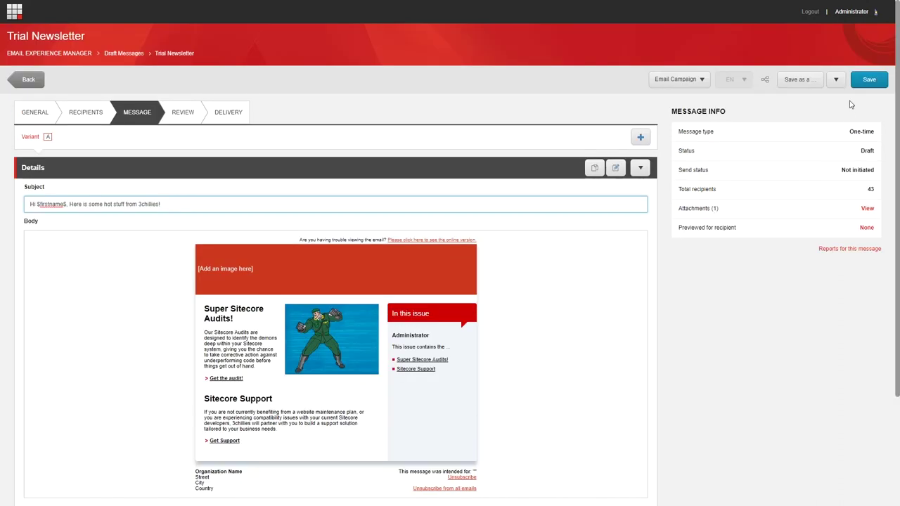
left_click(859, 82)
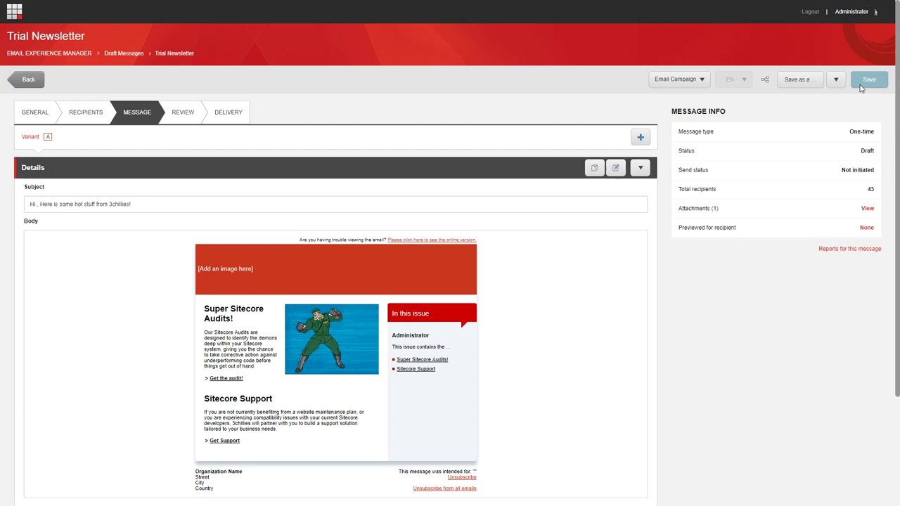
Add the greeting "Hi $name$," before the Super Sitecore Audits paragraph in the email body, using the name field, and save the body
left_click(348, 385)
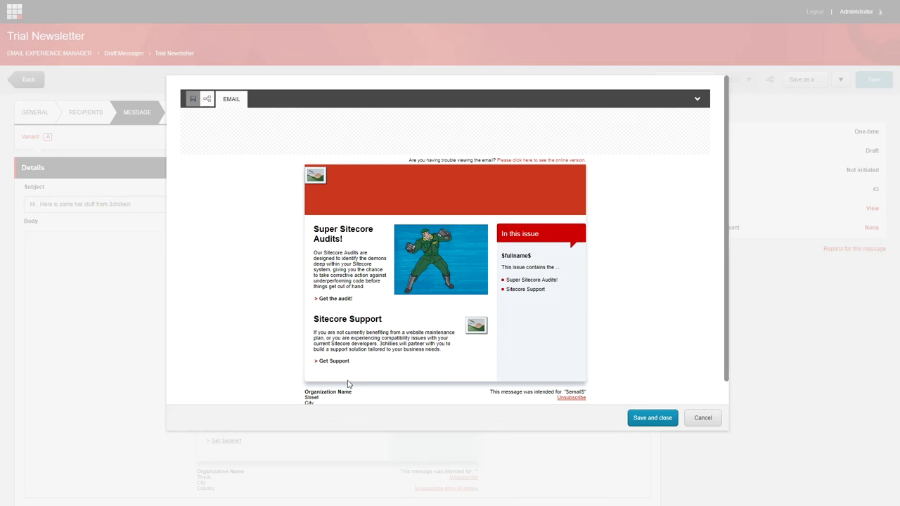
left_click(328, 259)
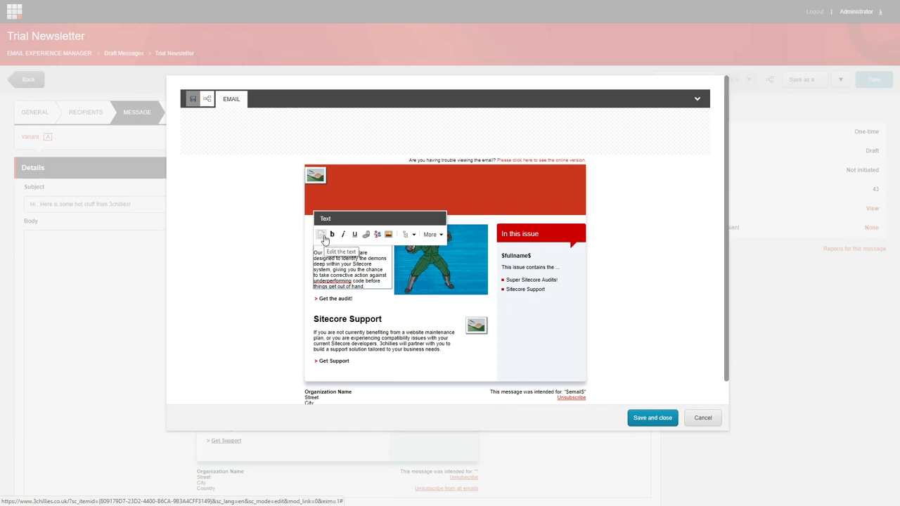
left_click(322, 238)
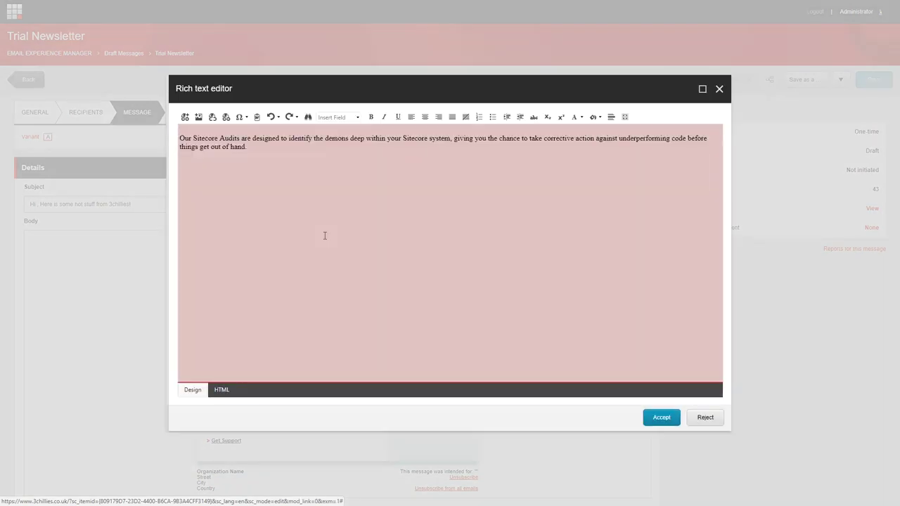
left_click(188, 146)
type("H")
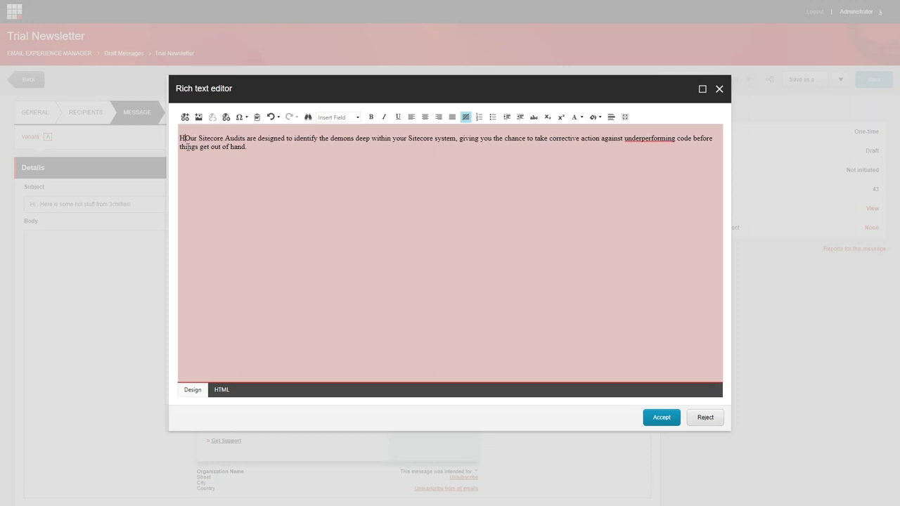
type("i")
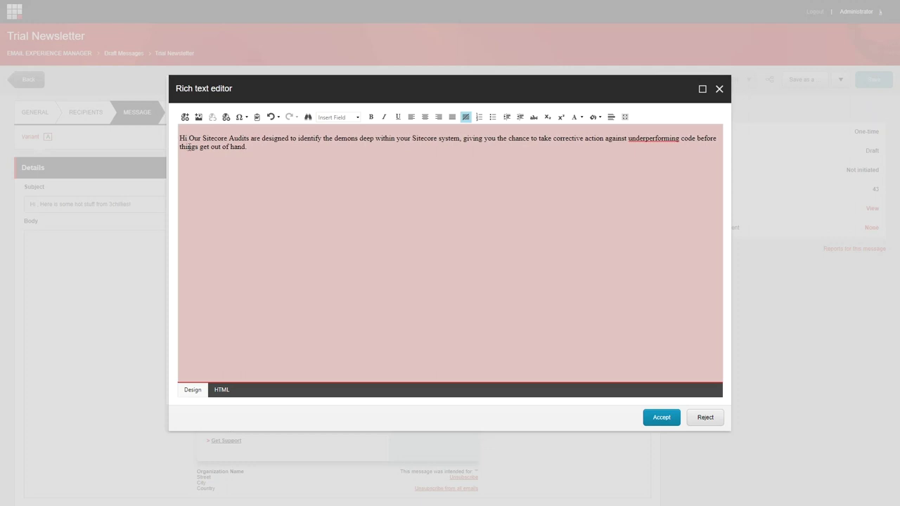
left_click(357, 118)
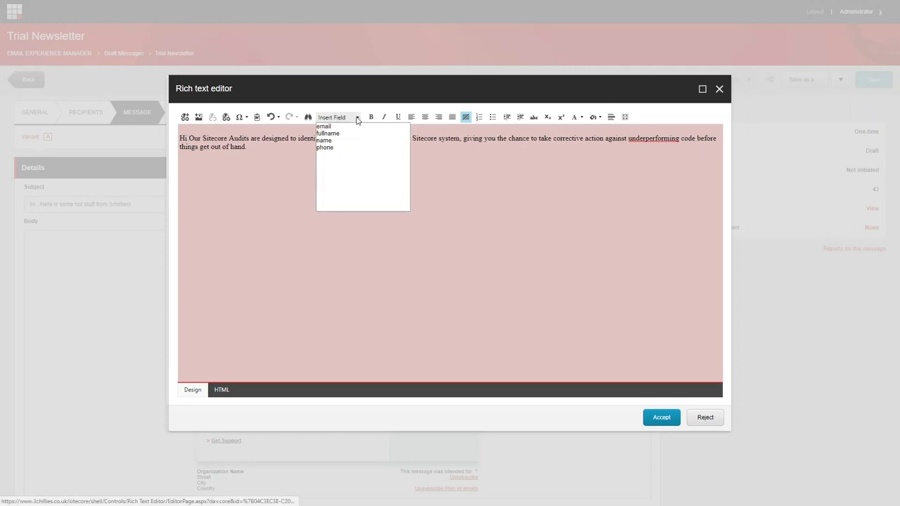
left_click(345, 141)
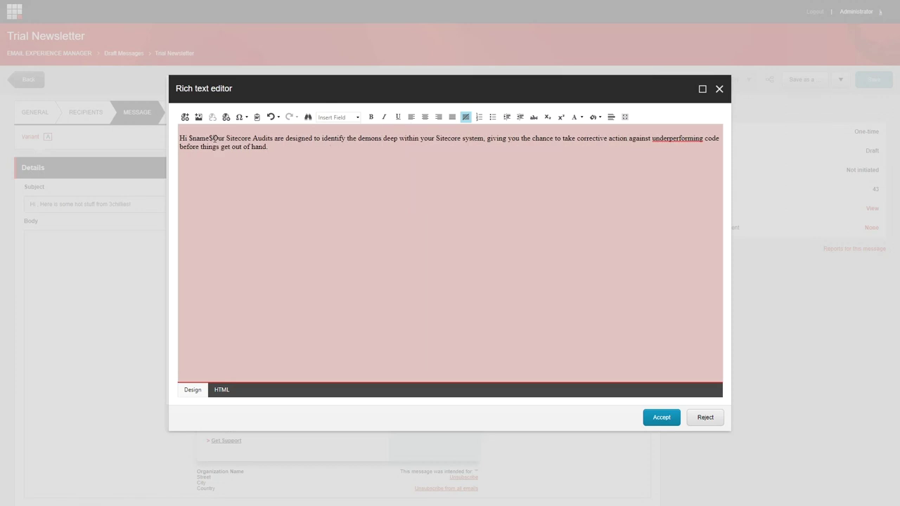
type(",")
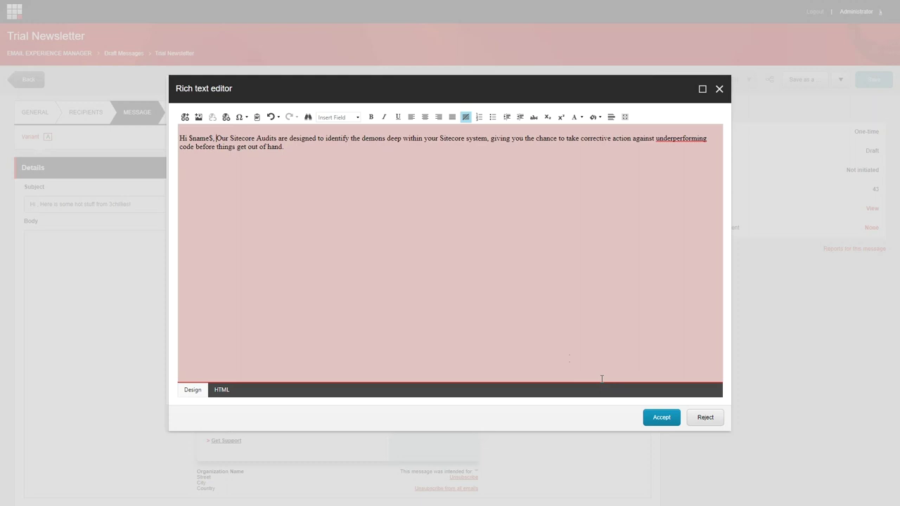
left_click(661, 417)
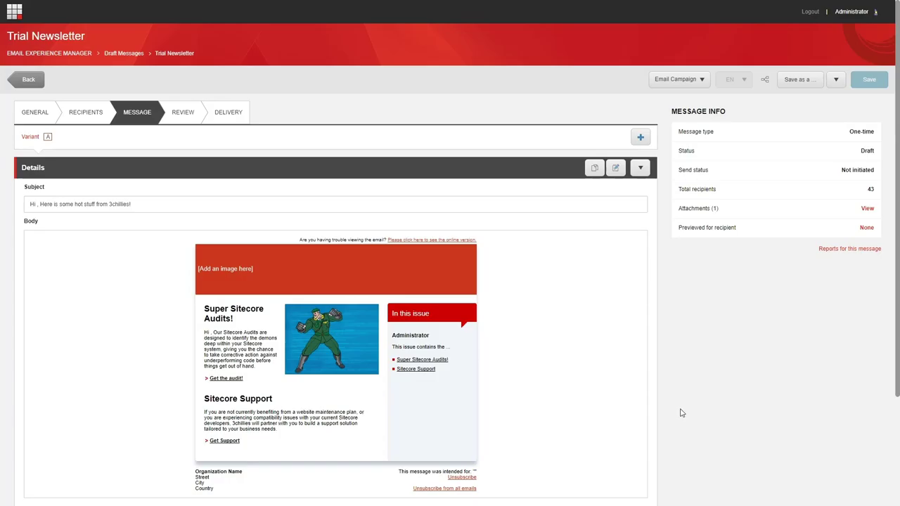
Preview the newsletter for the first recipient in the list
left_click(641, 168)
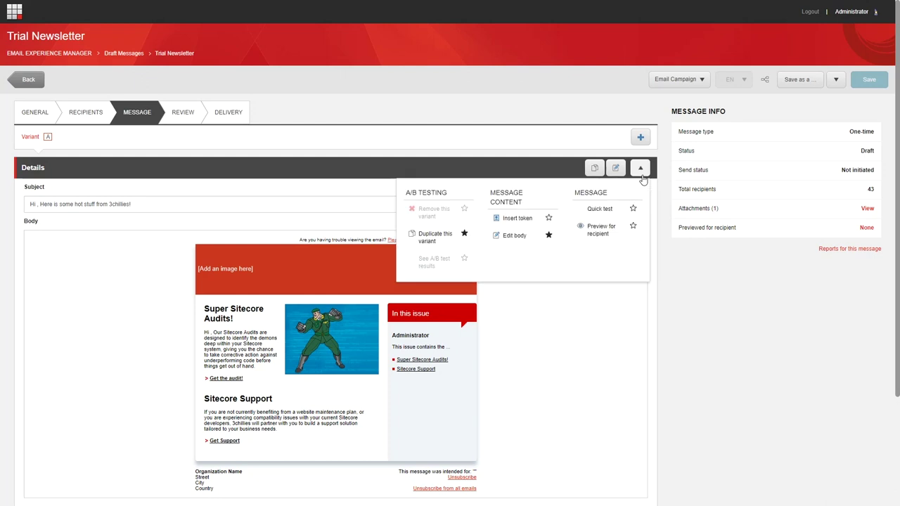
left_click(601, 230)
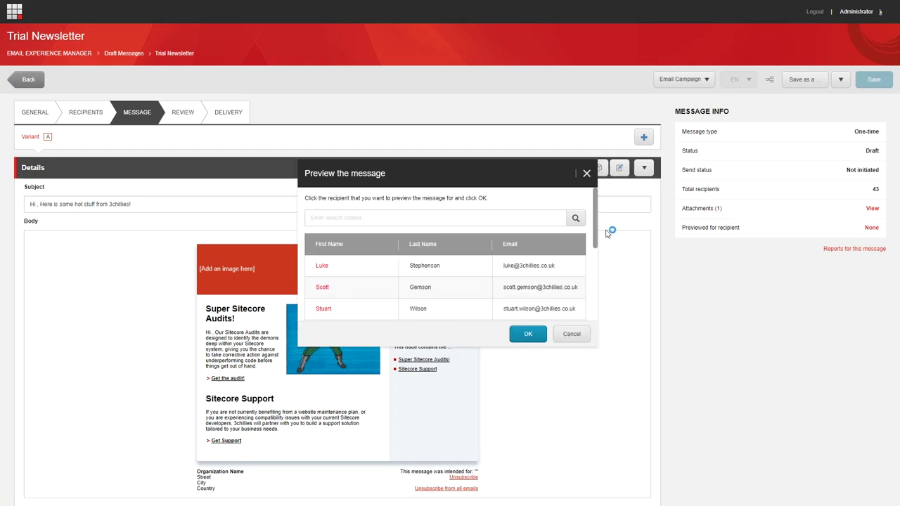
left_click(398, 270)
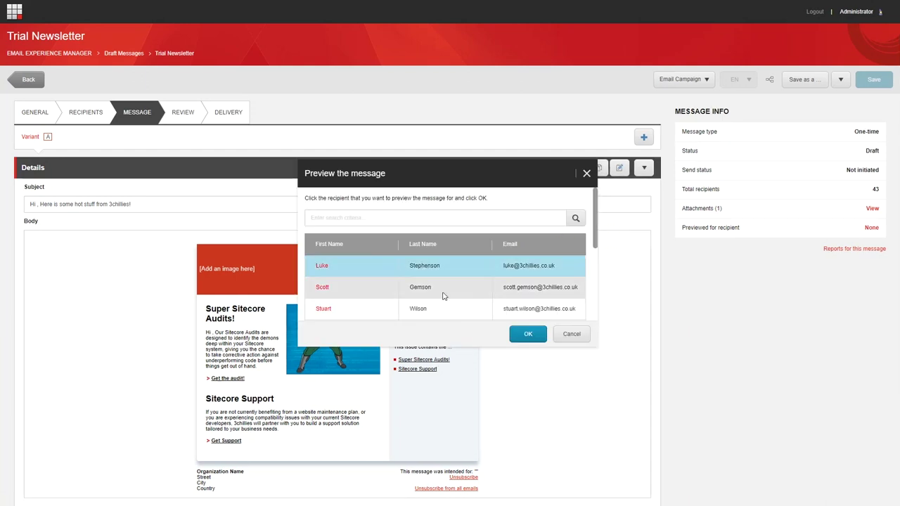
left_click(520, 334)
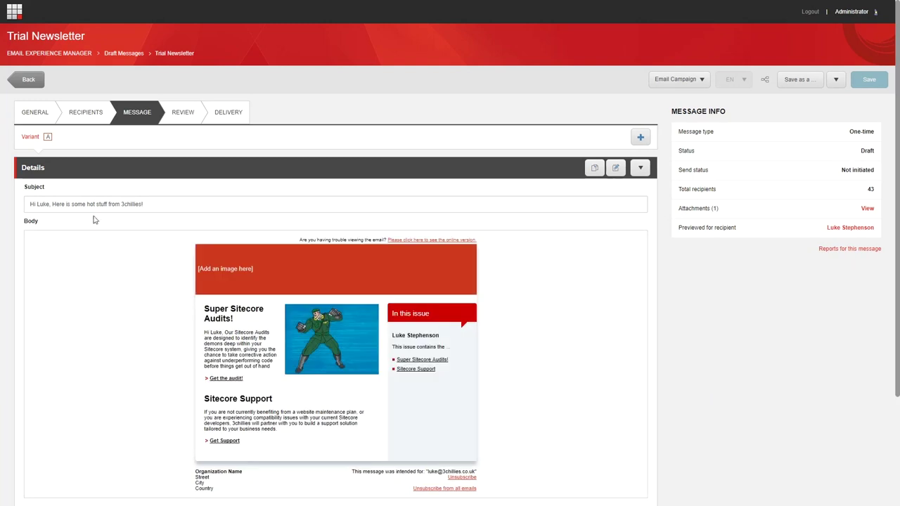